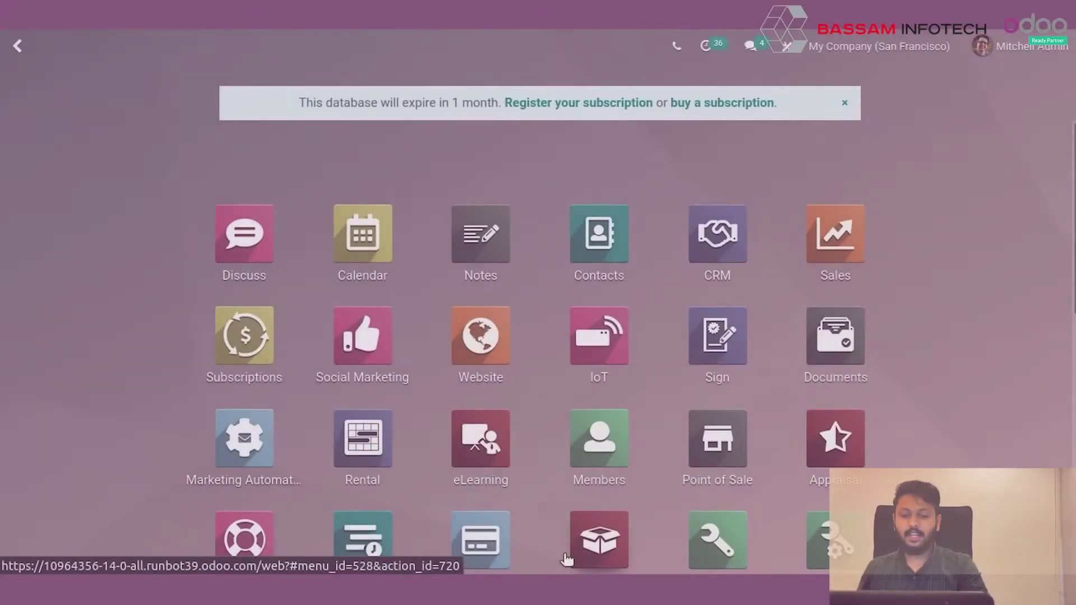
pyautogui.scroll(-5, 568, 560)
pyautogui.scroll(-3, 588, 546)
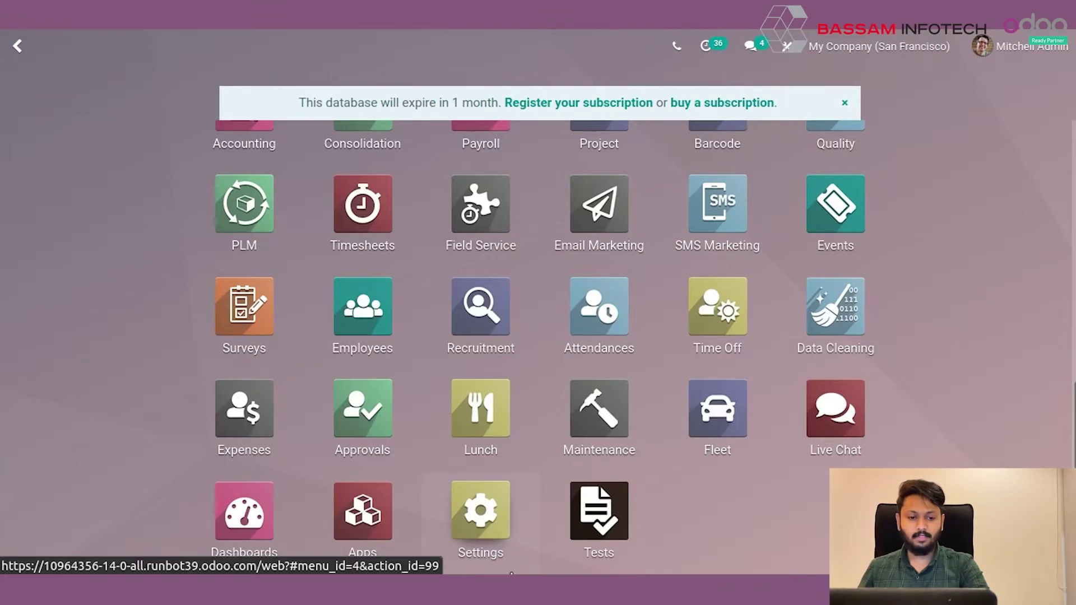
# Launch Settings from the Odoo app grid to reach General Settings.
pyautogui.click(481, 521)
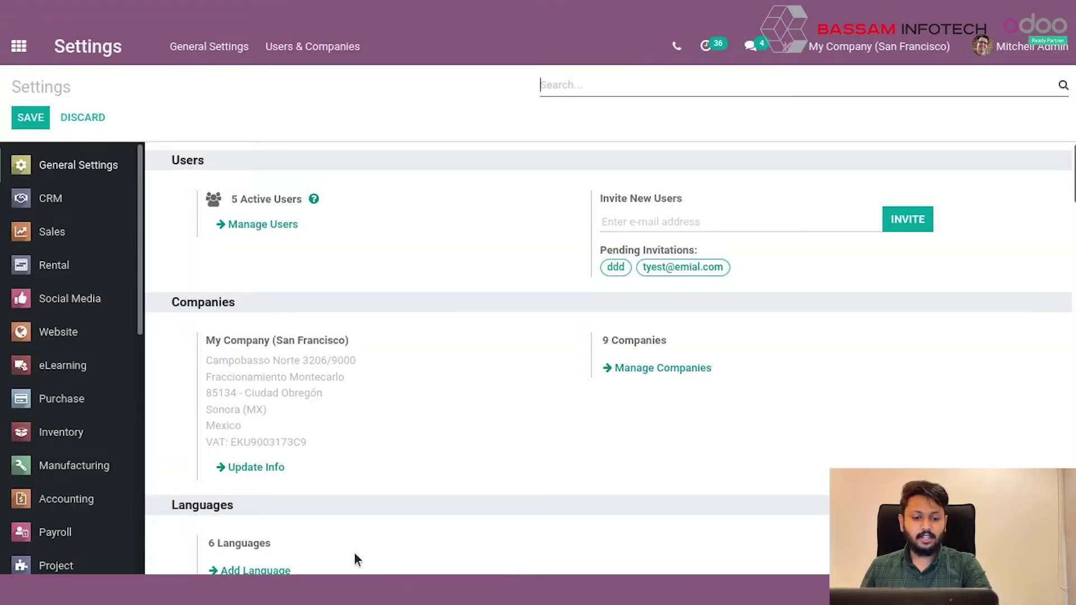
# Turn on Multi-Step Routes in the Inventory settings and save.
pyautogui.click(61, 432)
pyautogui.scroll(-8, 1009, 388)
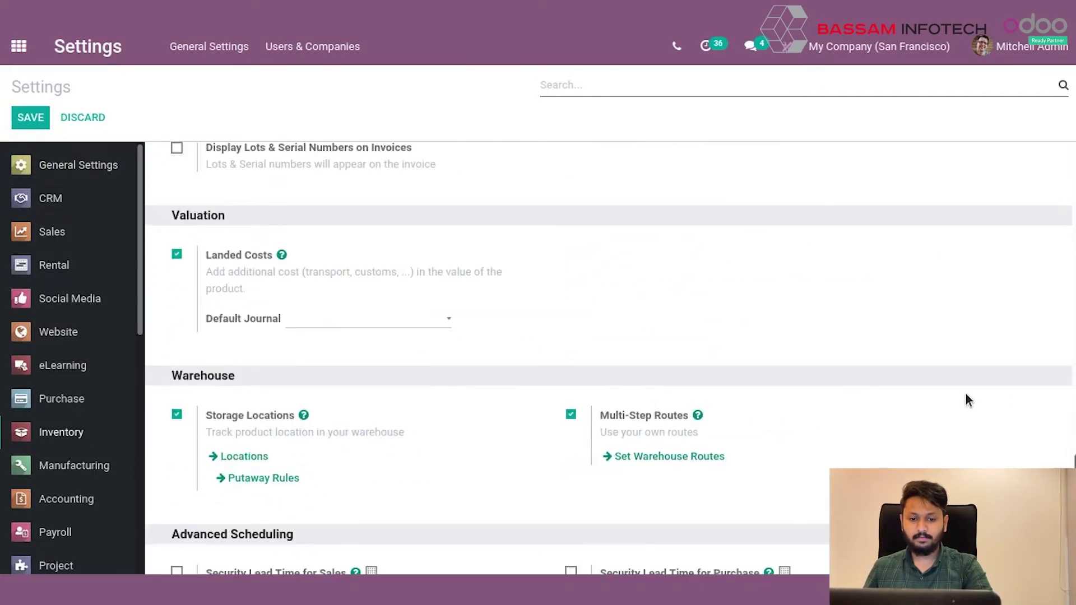
pyautogui.scroll(-3, 959, 403)
pyautogui.click(640, 306)
pyautogui.tripleClick(634, 307)
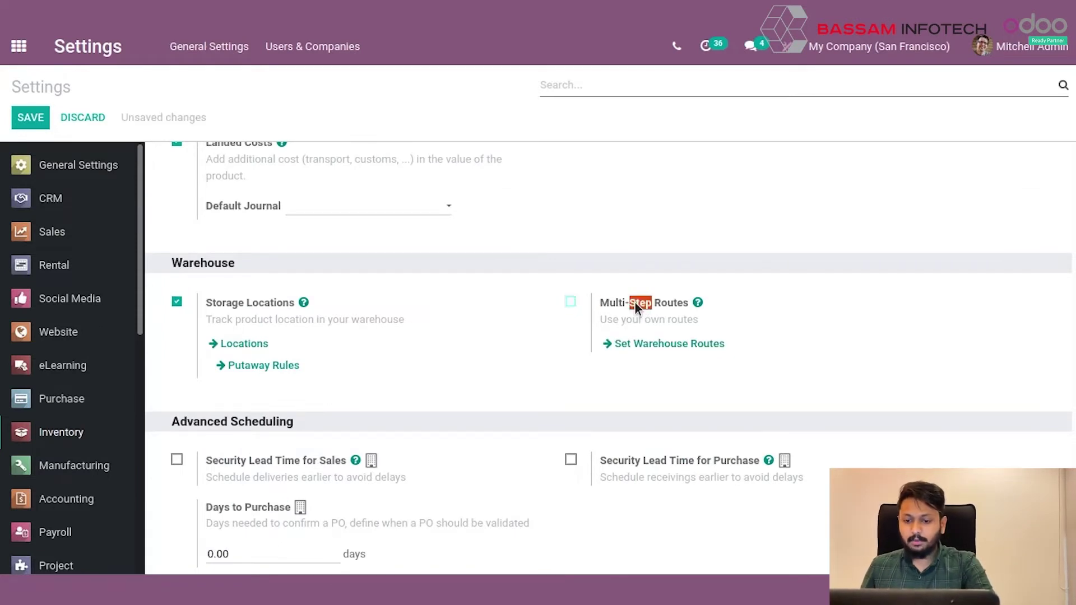
pyautogui.click(572, 303)
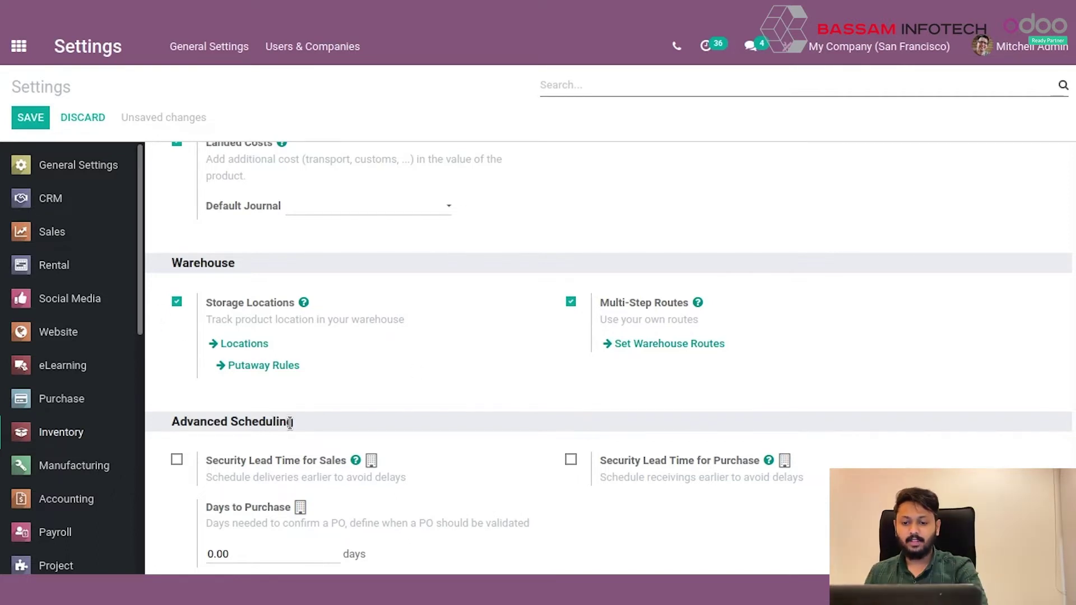
pyautogui.click(31, 117)
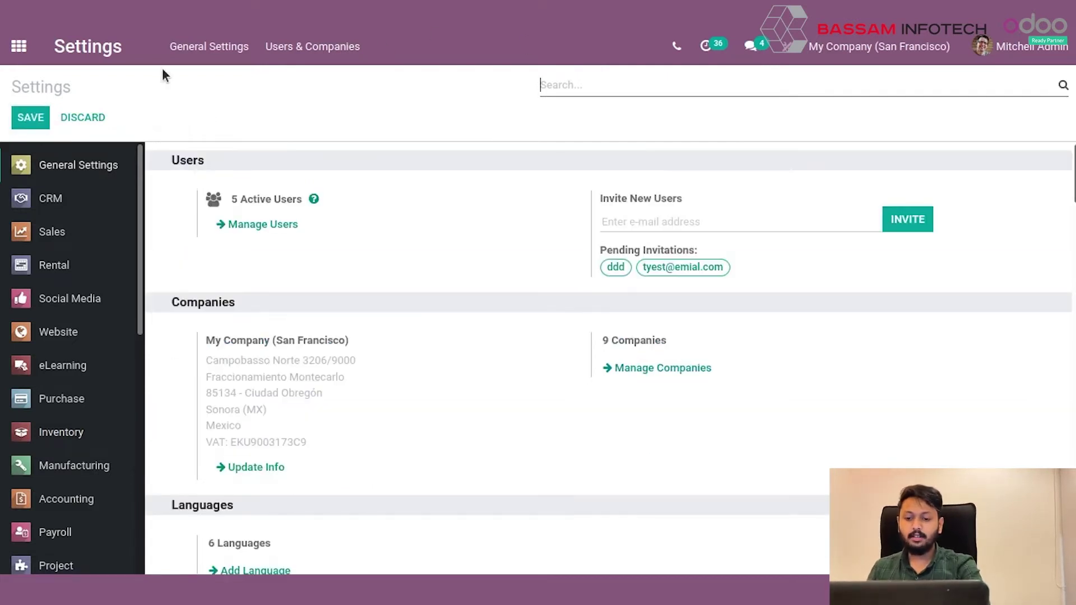
# Search Inventory products for 'cement' and open the Cement product record.
pyautogui.click(19, 46)
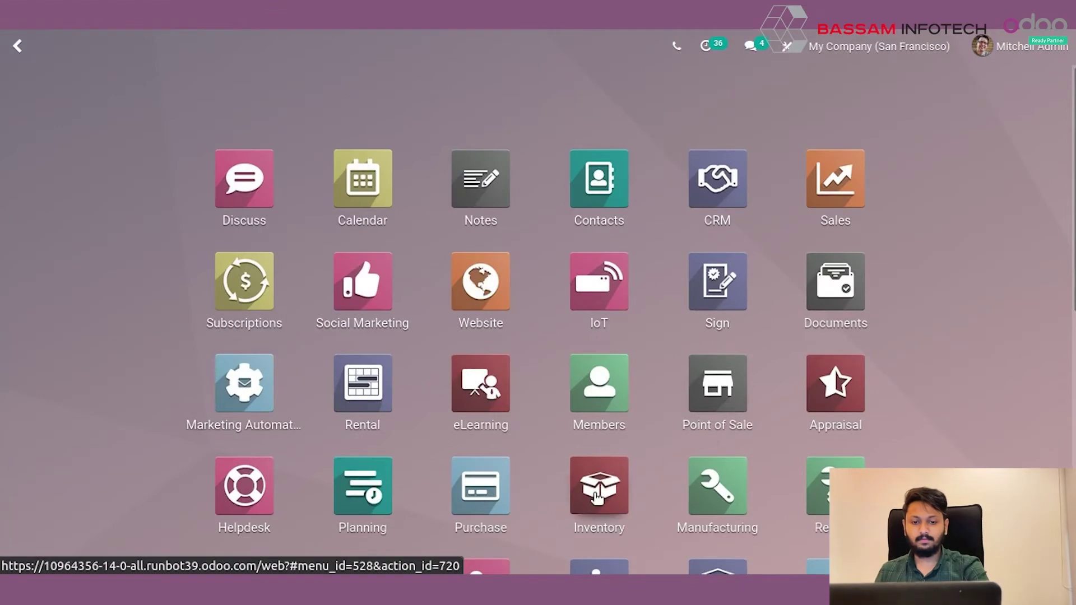
pyautogui.click(598, 497)
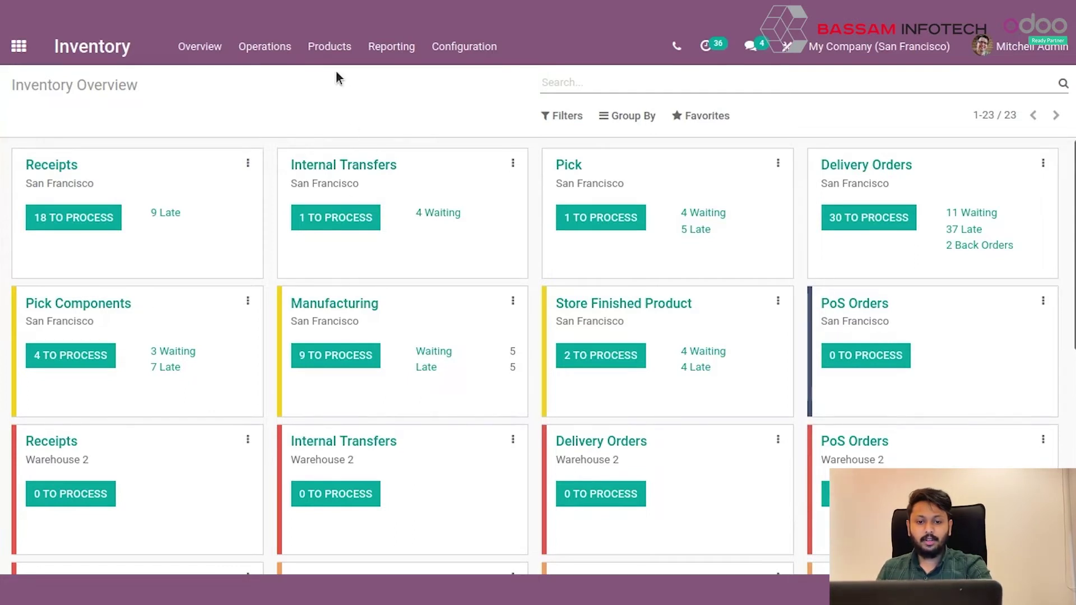
pyautogui.click(329, 46)
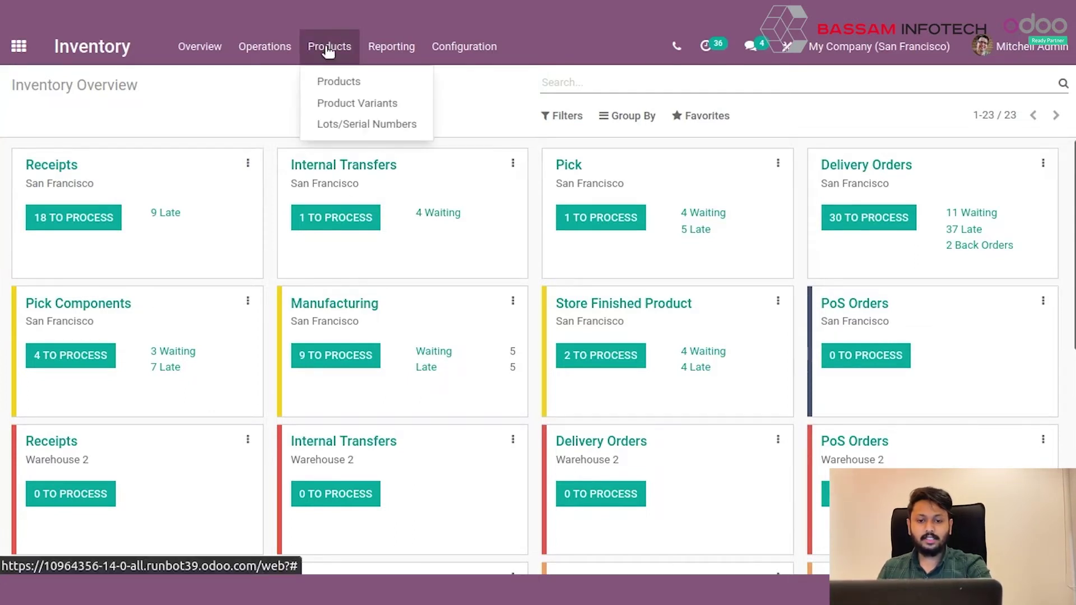
pyautogui.click(353, 82)
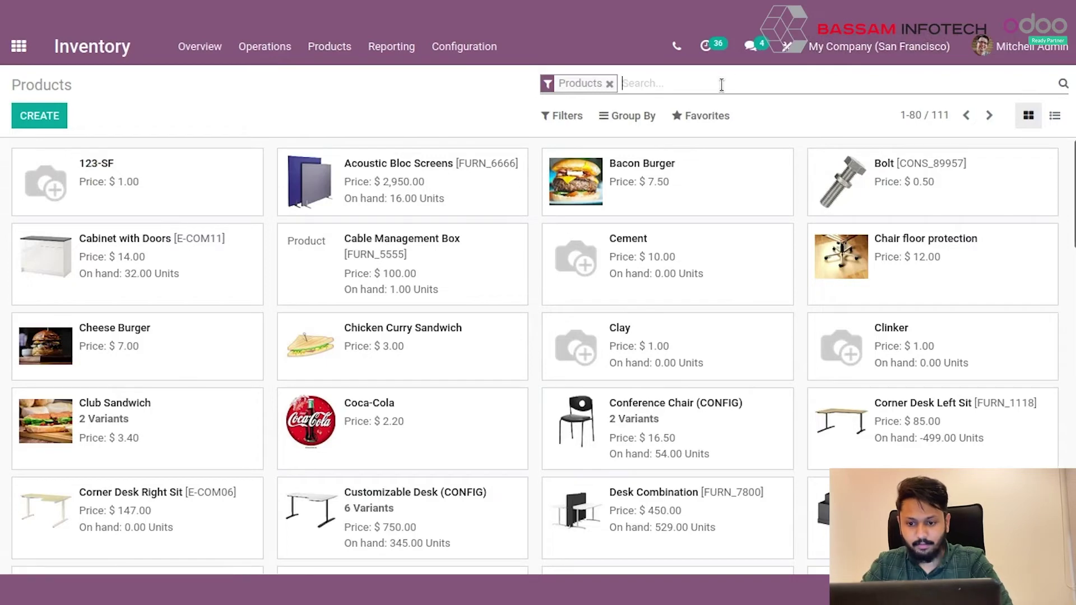
pyautogui.write('cement')
pyautogui.press('Return')
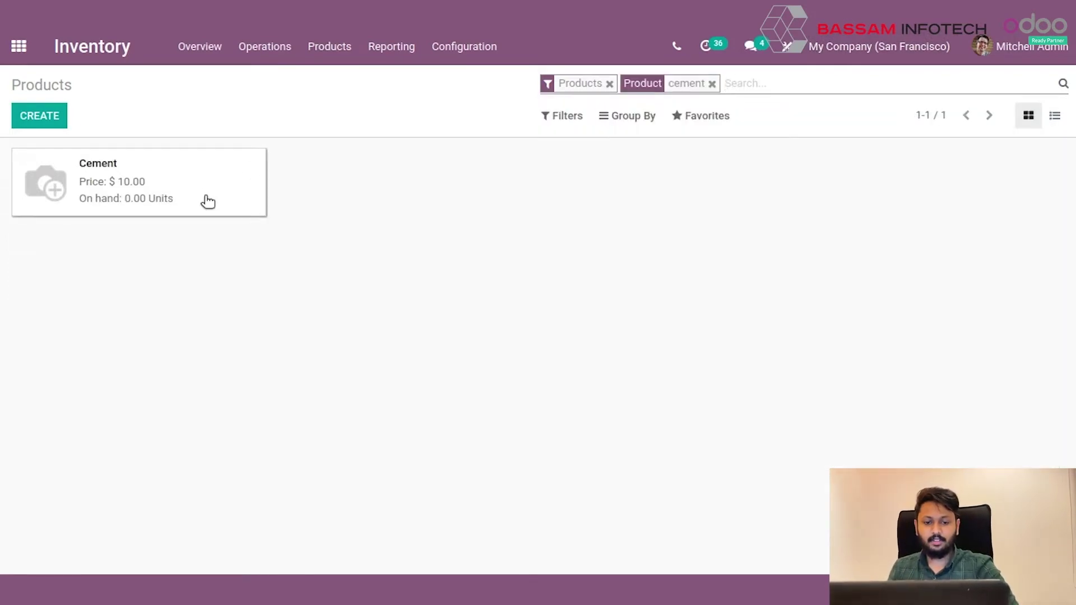
pyautogui.click(160, 199)
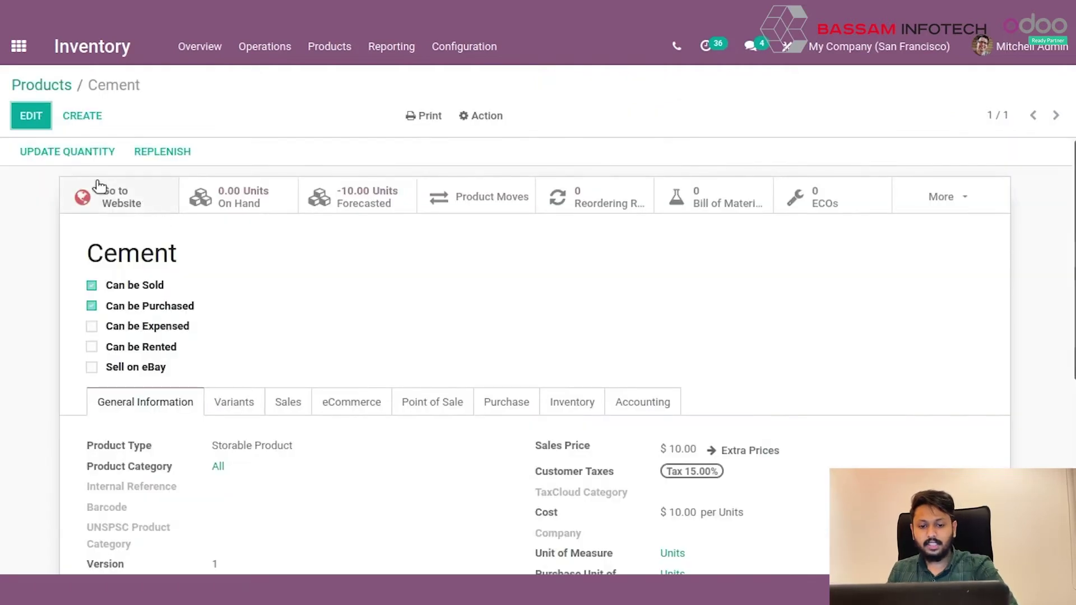
# Replace Cement's Resupply Subcontractor on Order route with Replenish on Order (MTO), and save.
pyautogui.click(31, 115)
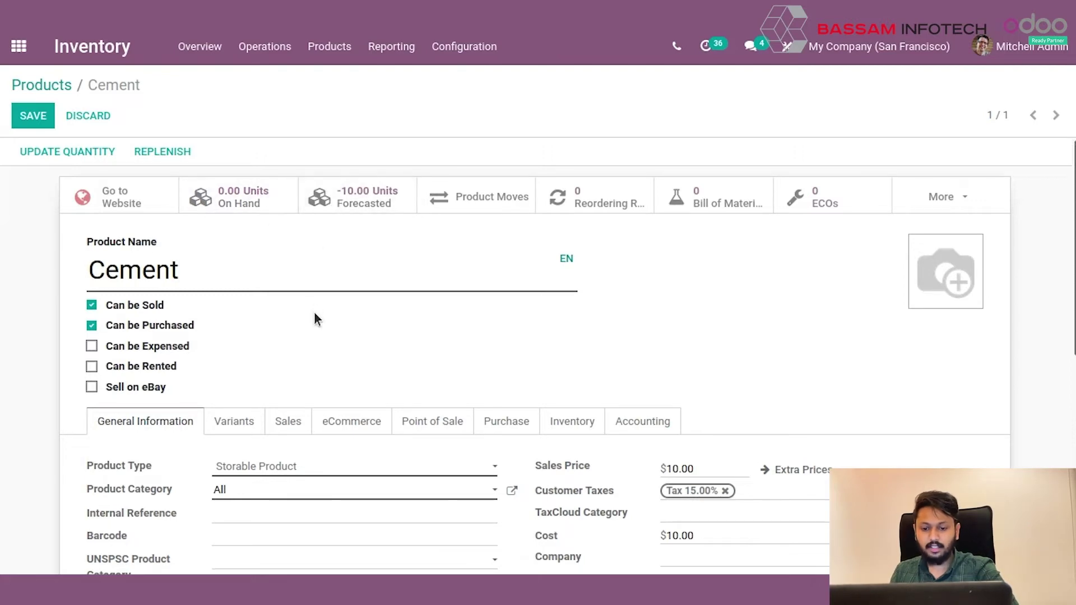
pyautogui.click(572, 421)
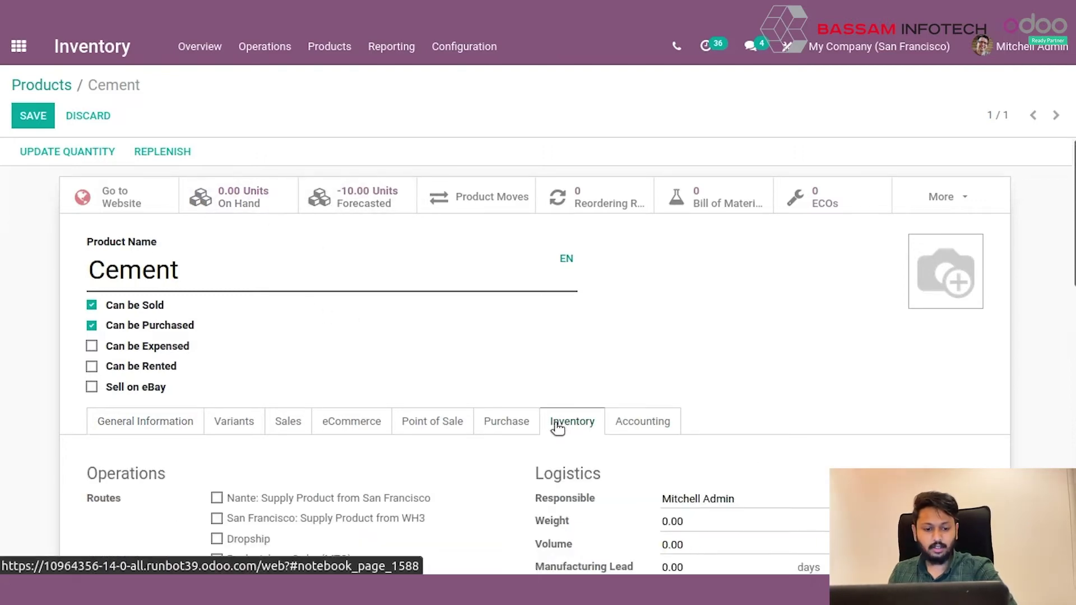
pyautogui.scroll(-2, 391, 413)
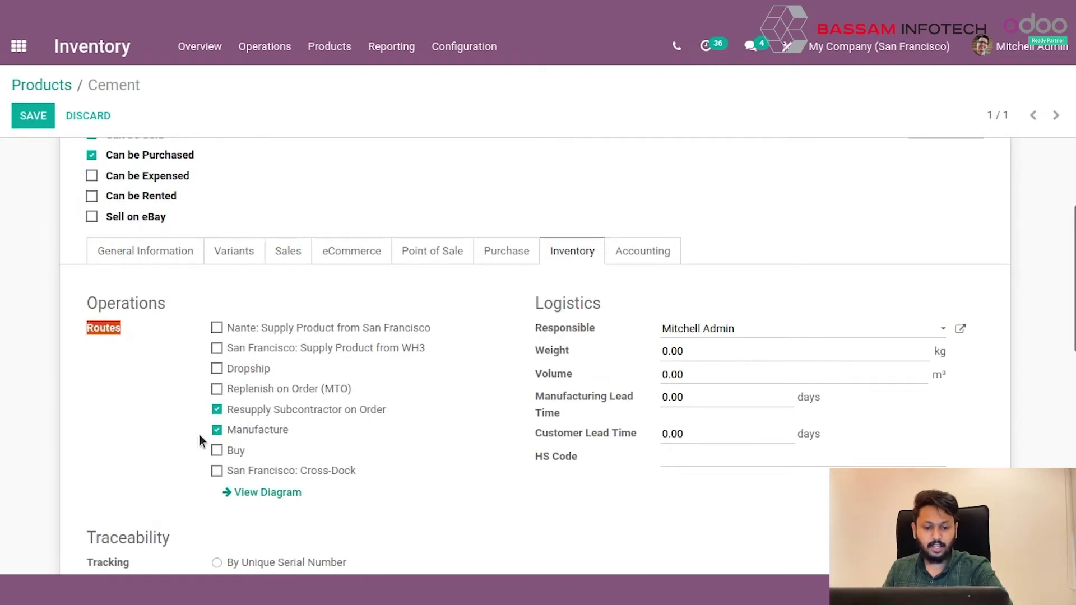
pyautogui.click(215, 409)
pyautogui.click(217, 389)
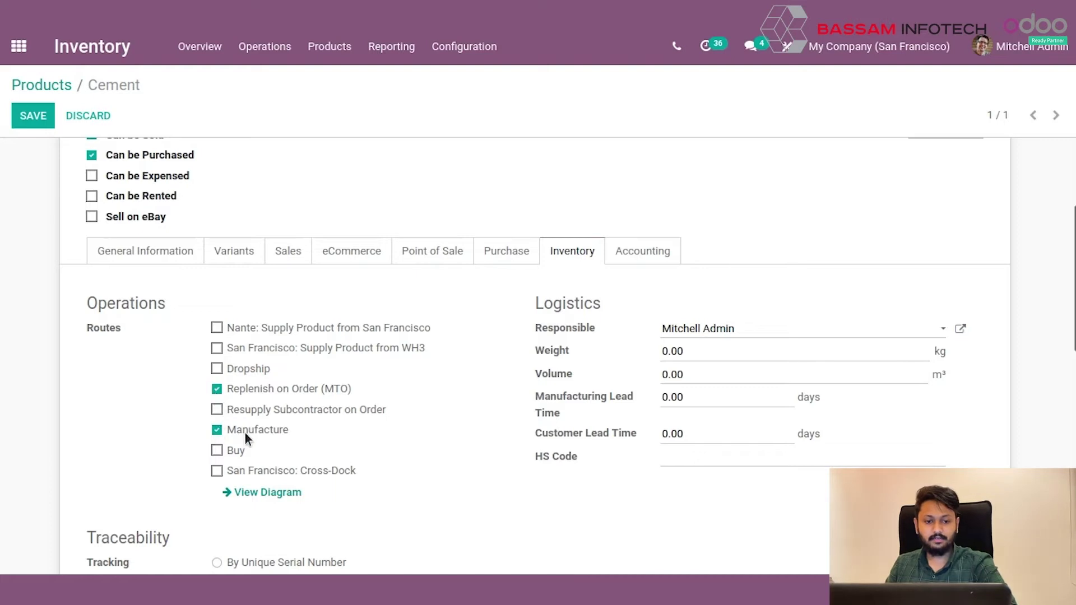
pyautogui.click(33, 116)
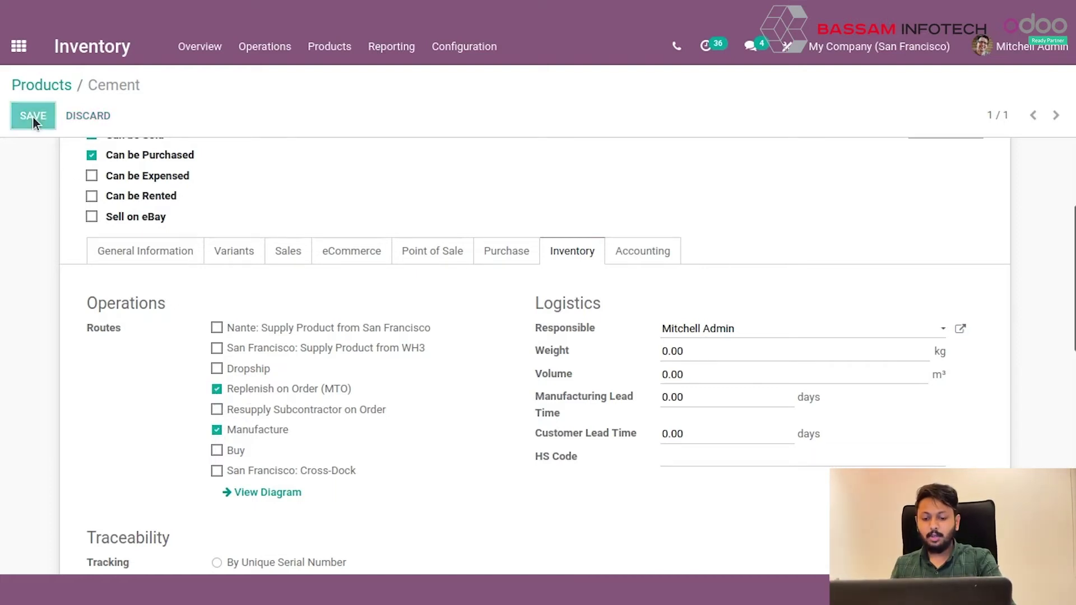
pyautogui.click(19, 46)
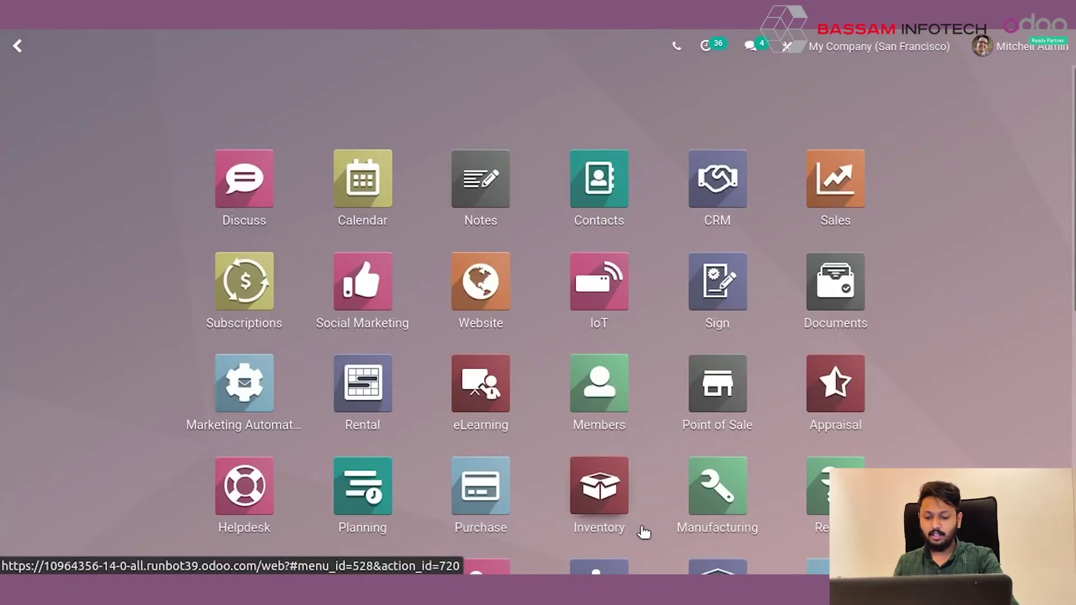
pyautogui.click(717, 488)
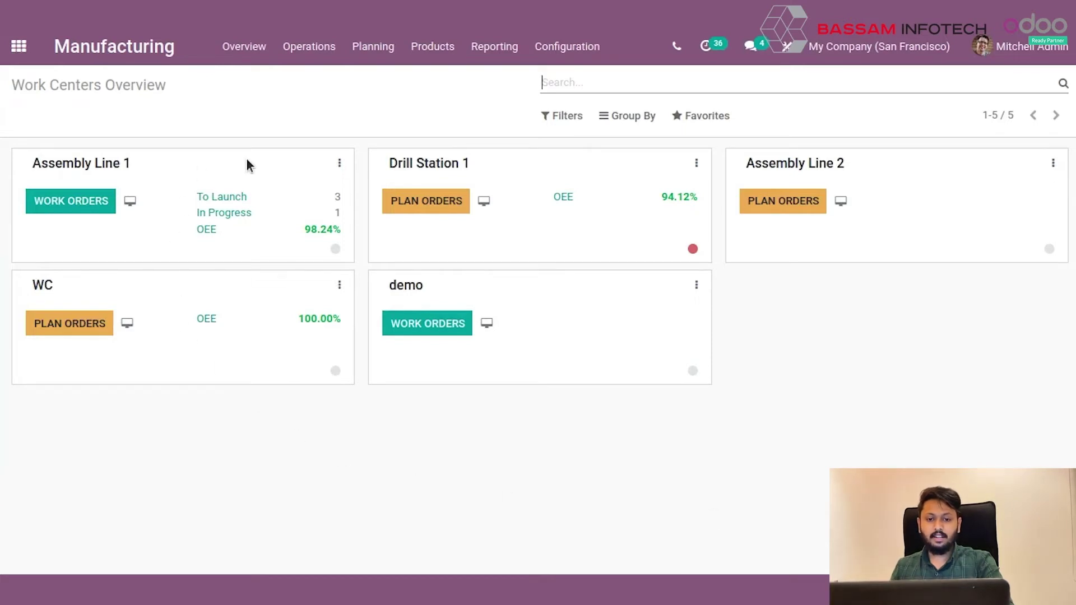
# Create a Manufacturing bill of materials for Cement with quantity 1.00 Units.
pyautogui.click(433, 47)
pyautogui.click(460, 125)
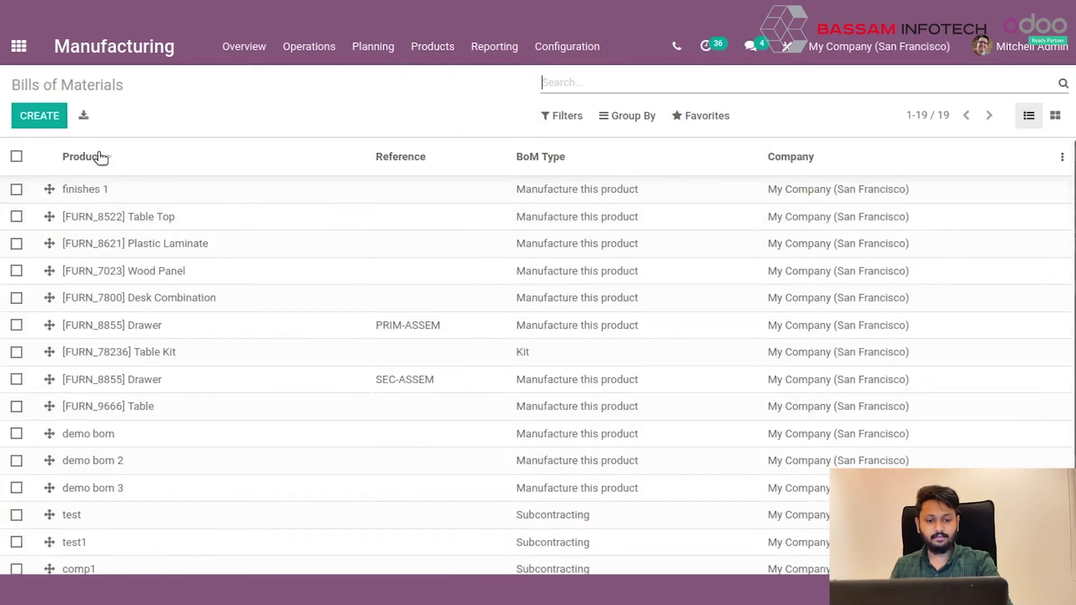
pyautogui.click(40, 114)
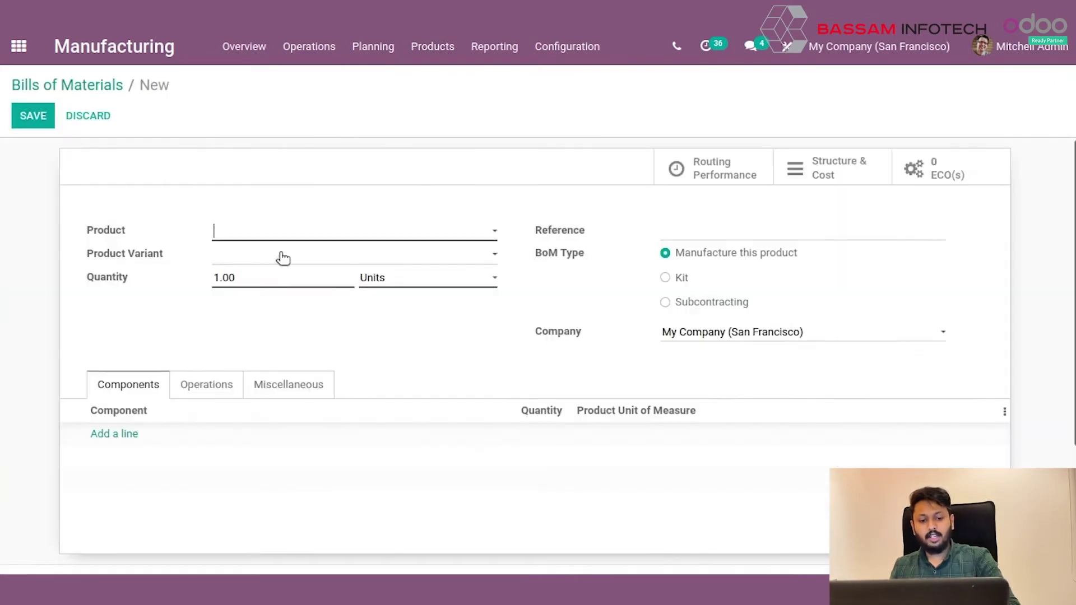
pyautogui.click(103, 235)
pyautogui.click(298, 238)
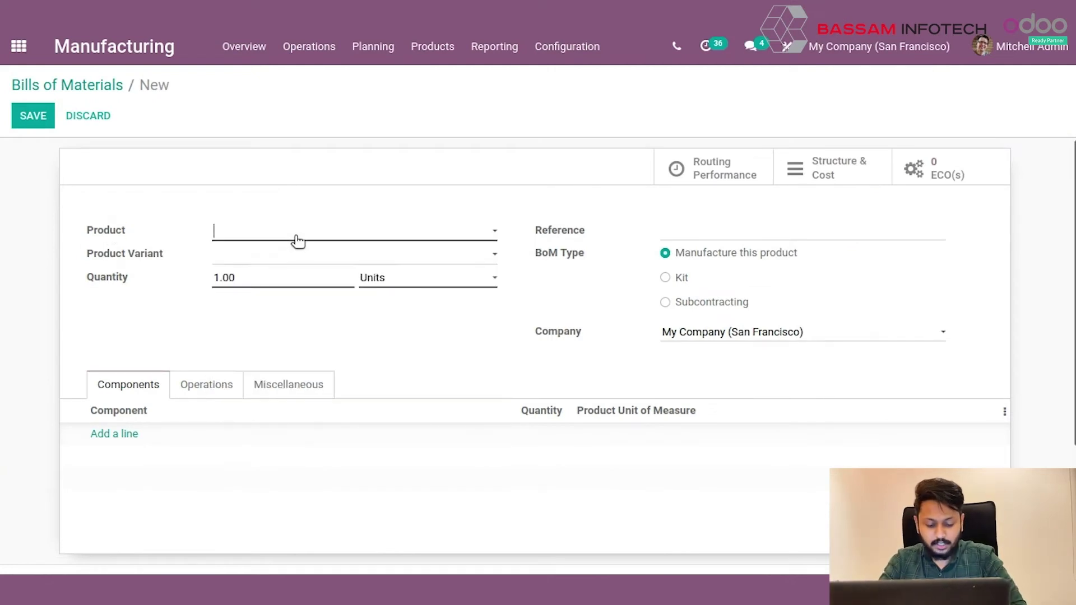
pyautogui.write('cement')
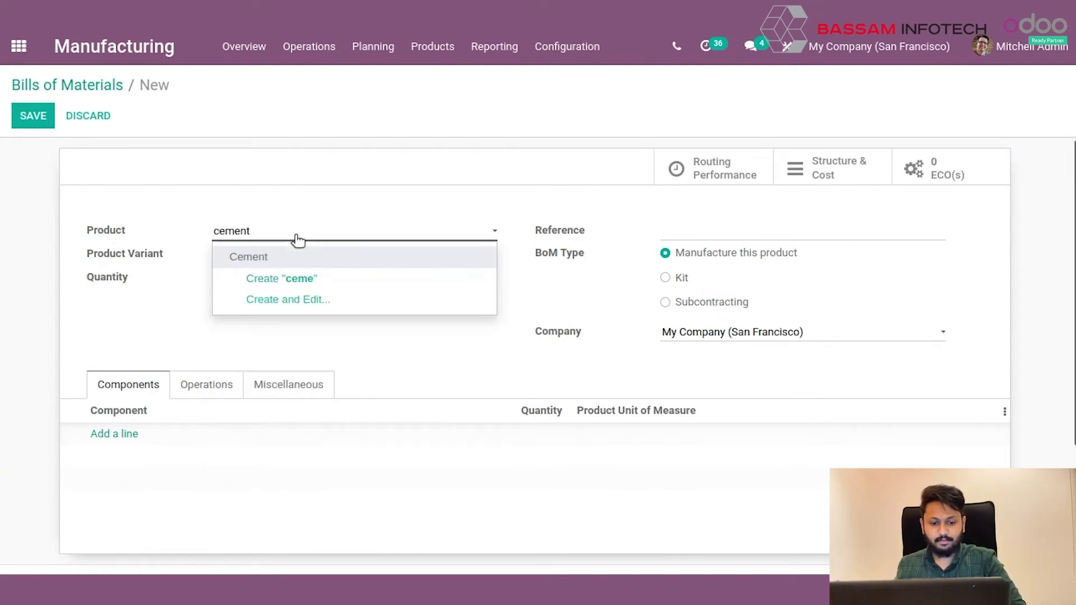
pyautogui.click(299, 256)
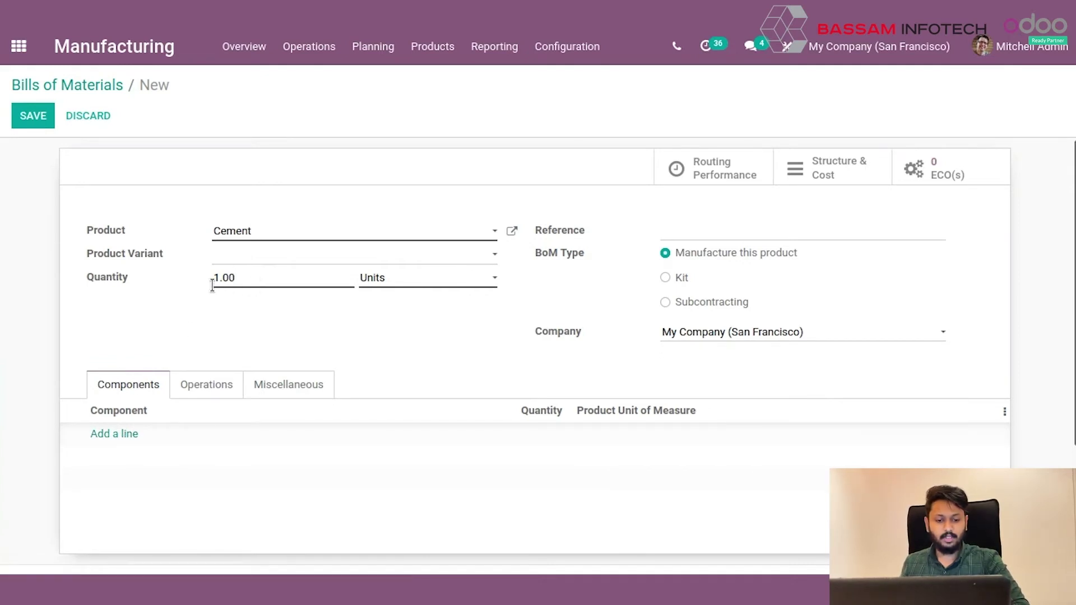
pyautogui.moveTo(220, 278); pyautogui.dragTo(229, 280)
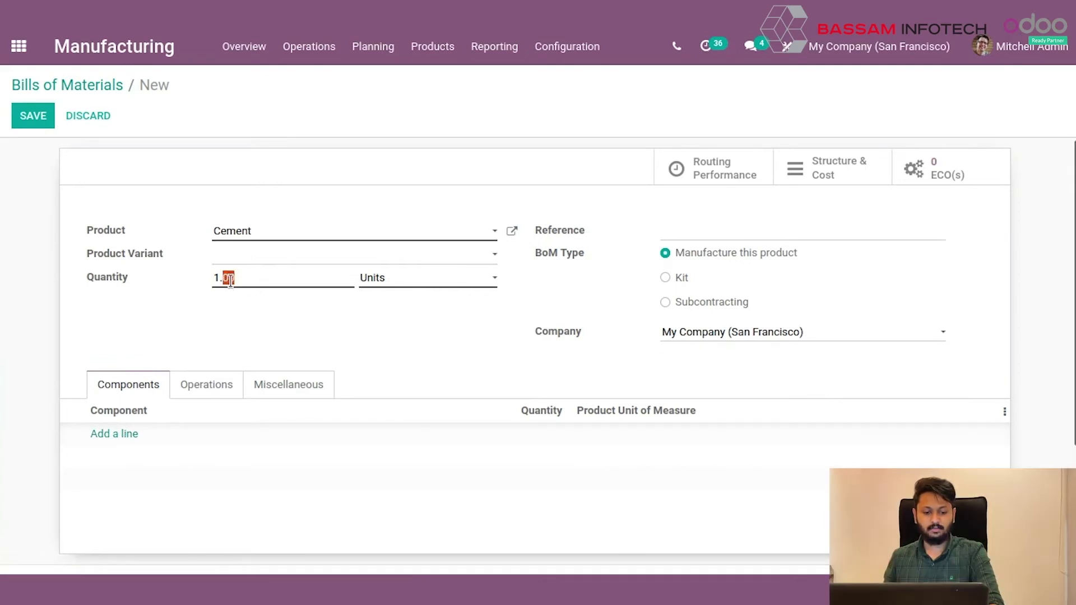
pyautogui.click(118, 434)
# Add Clinker as a bill of materials component with quantity 2.
pyautogui.click(117, 437)
pyautogui.write('c')
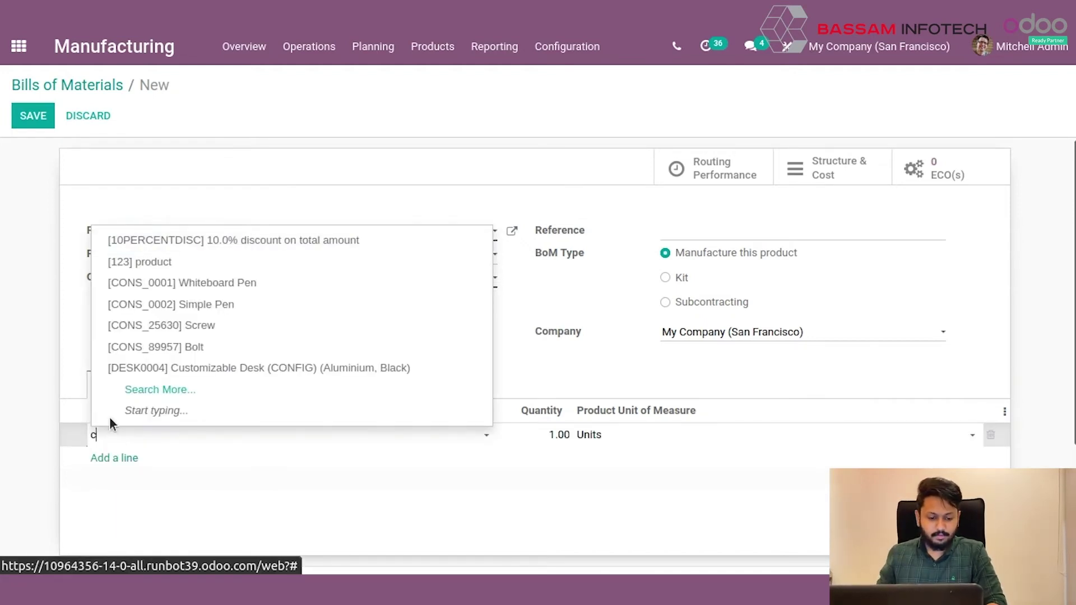
pyautogui.write('linker')
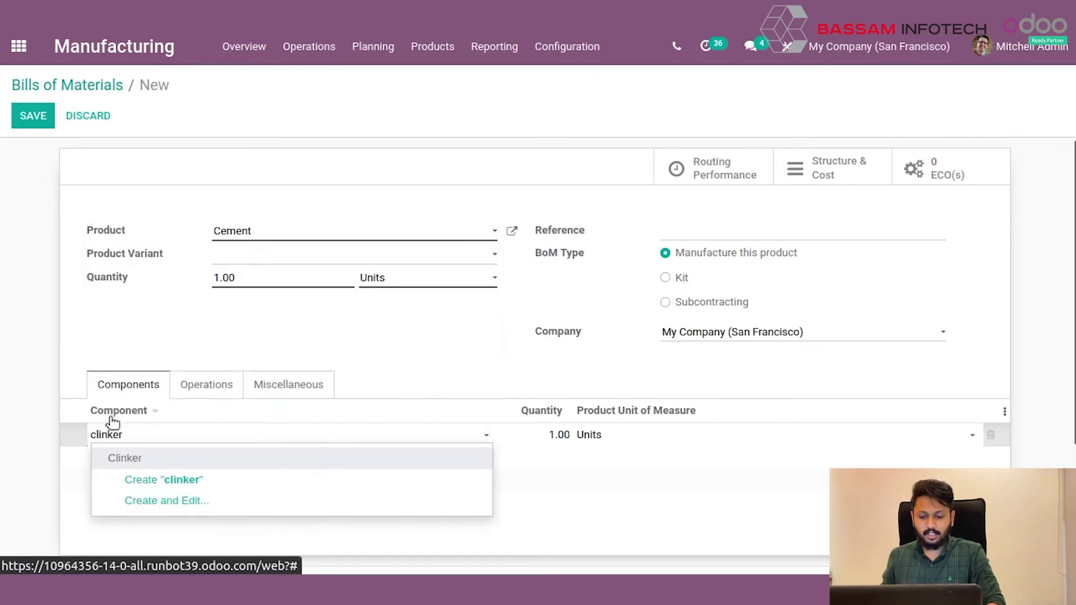
pyautogui.click(176, 480)
pyautogui.click(558, 433)
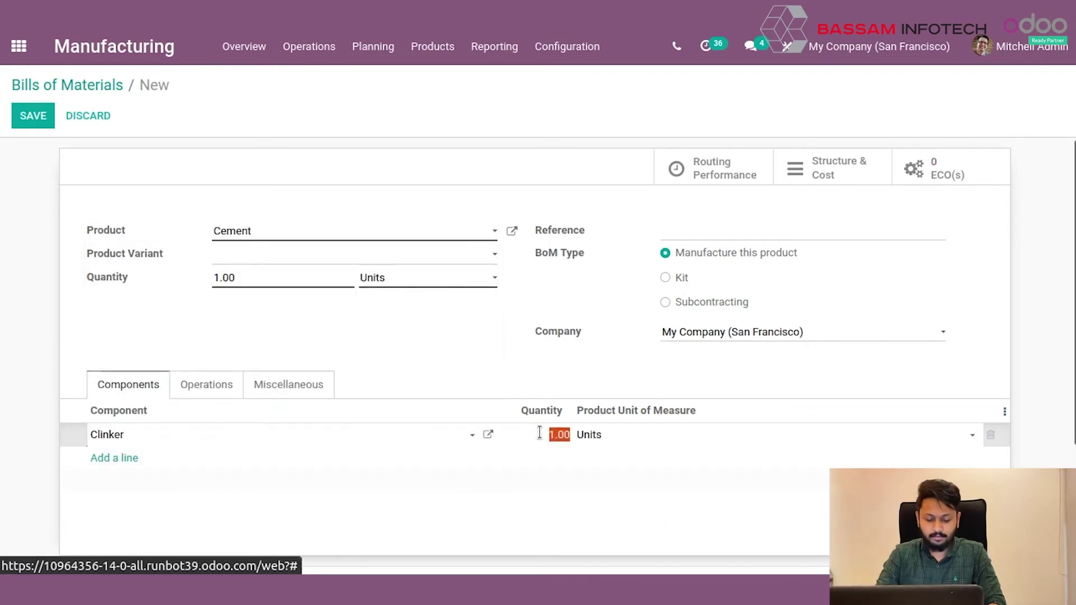
pyautogui.write('2')
pyautogui.click(351, 355)
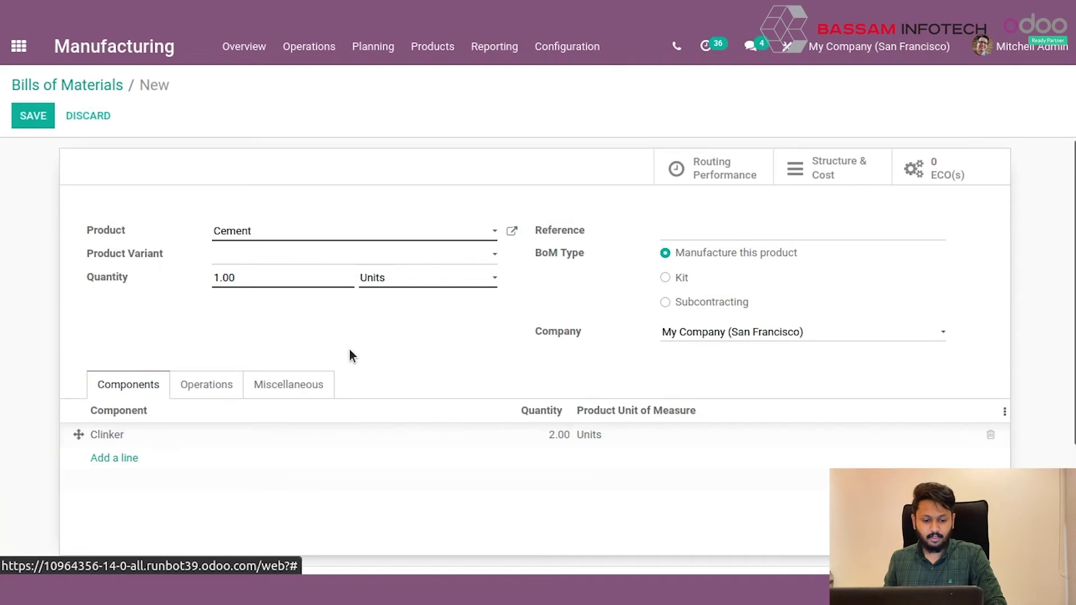
# Add Clay with quantity 1 and save the Cement bill of materials.
pyautogui.click(113, 459)
pyautogui.write('clay')
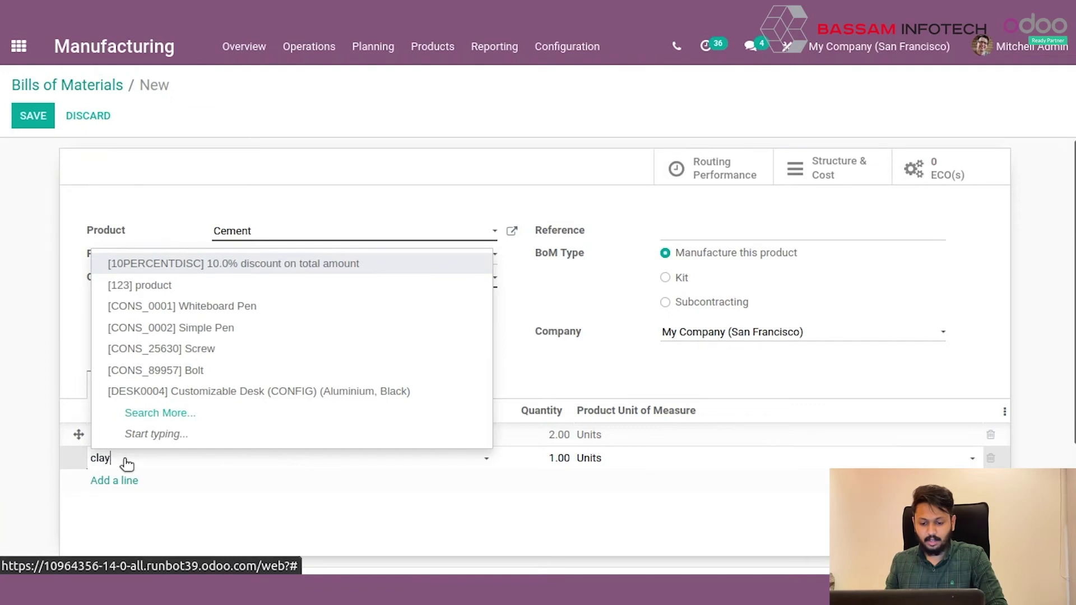
pyautogui.click(126, 477)
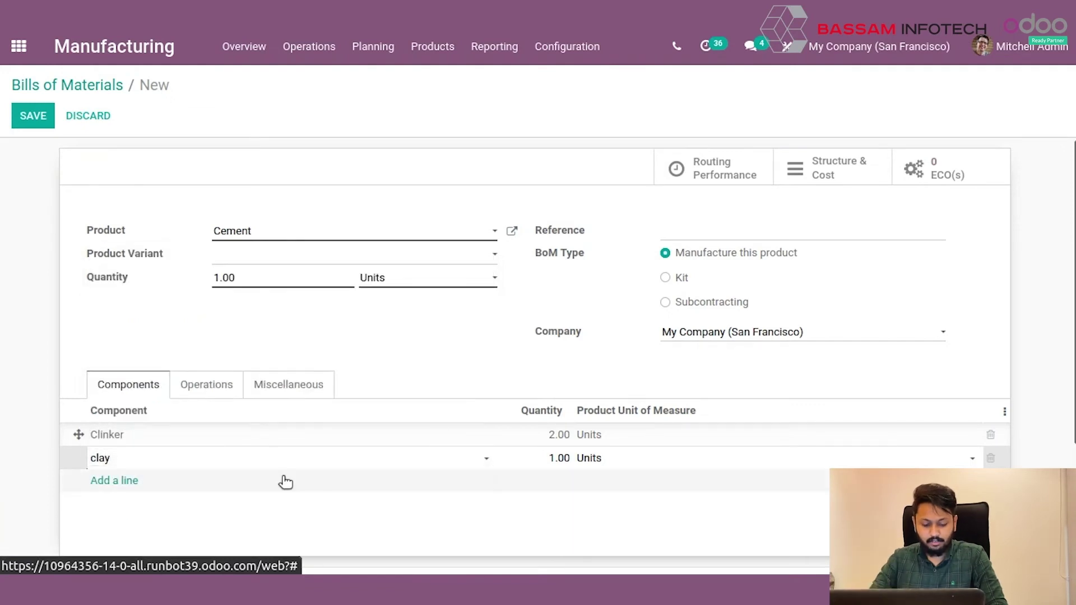
pyautogui.click(548, 464)
pyautogui.click(551, 366)
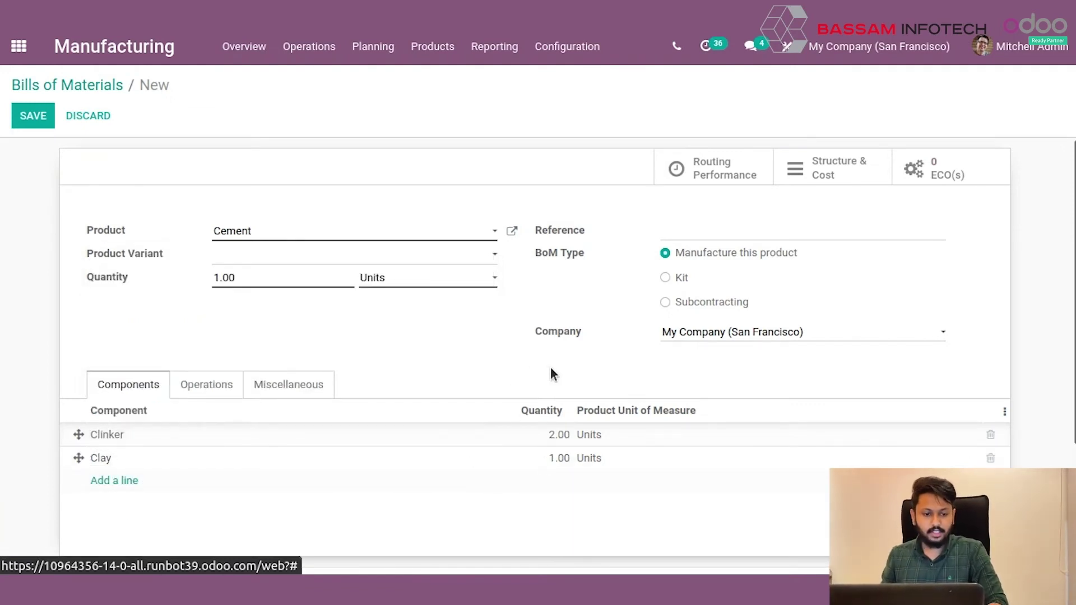
pyautogui.click(35, 118)
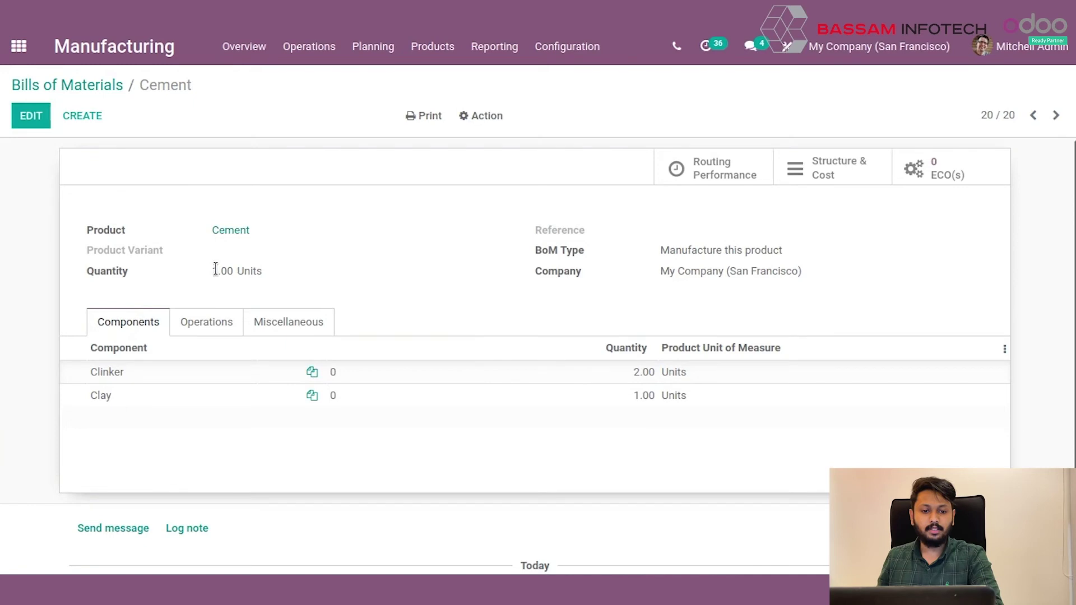
pyautogui.doubleClick(250, 271)
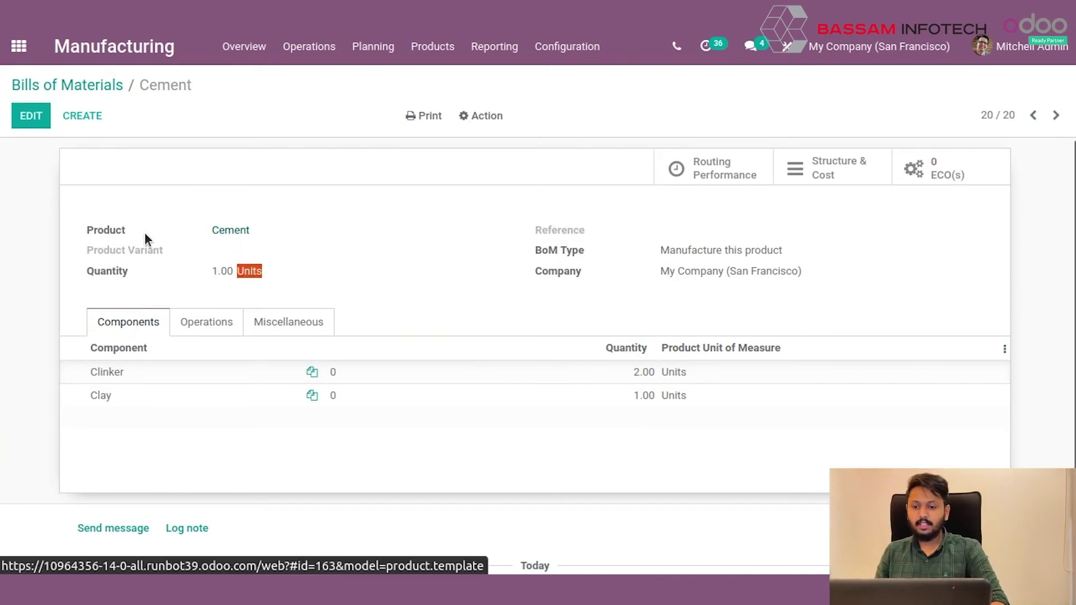
pyautogui.click(19, 46)
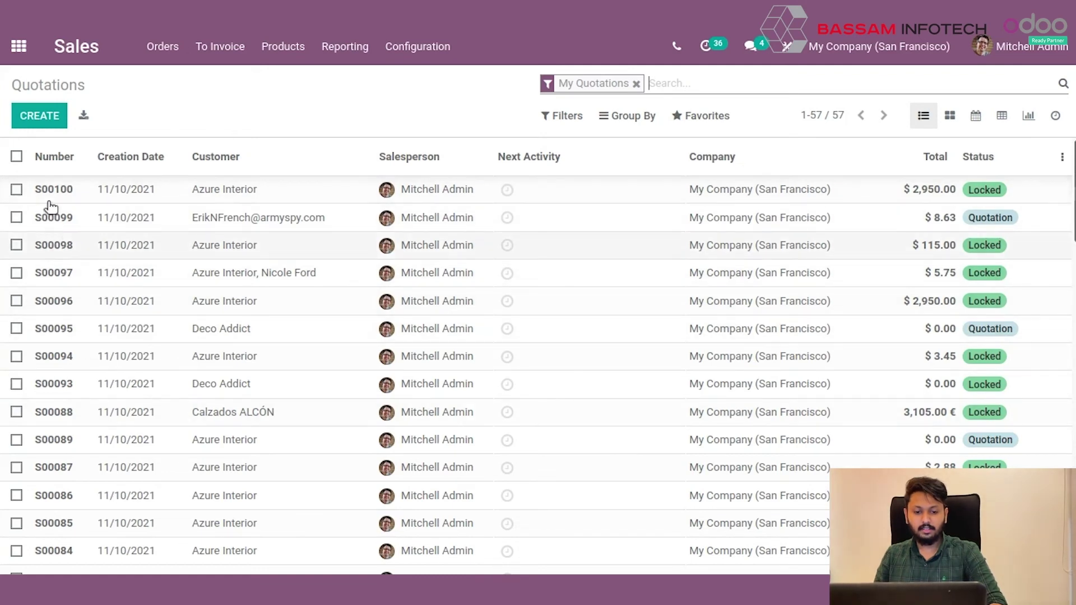
# Start a new quotation for customer Azure Interior.
pyautogui.click(40, 115)
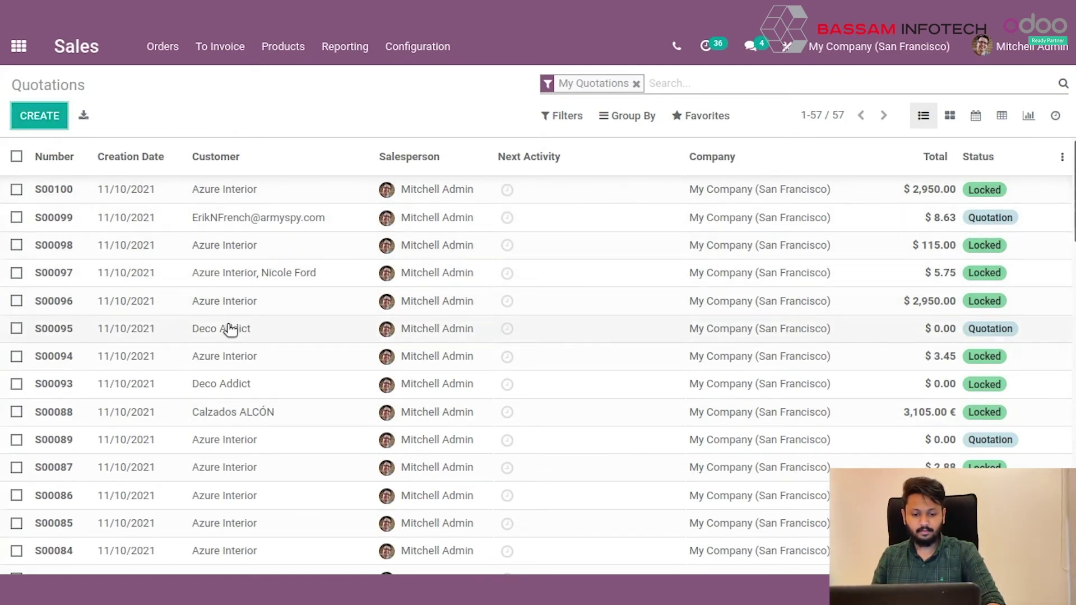
pyautogui.click(253, 303)
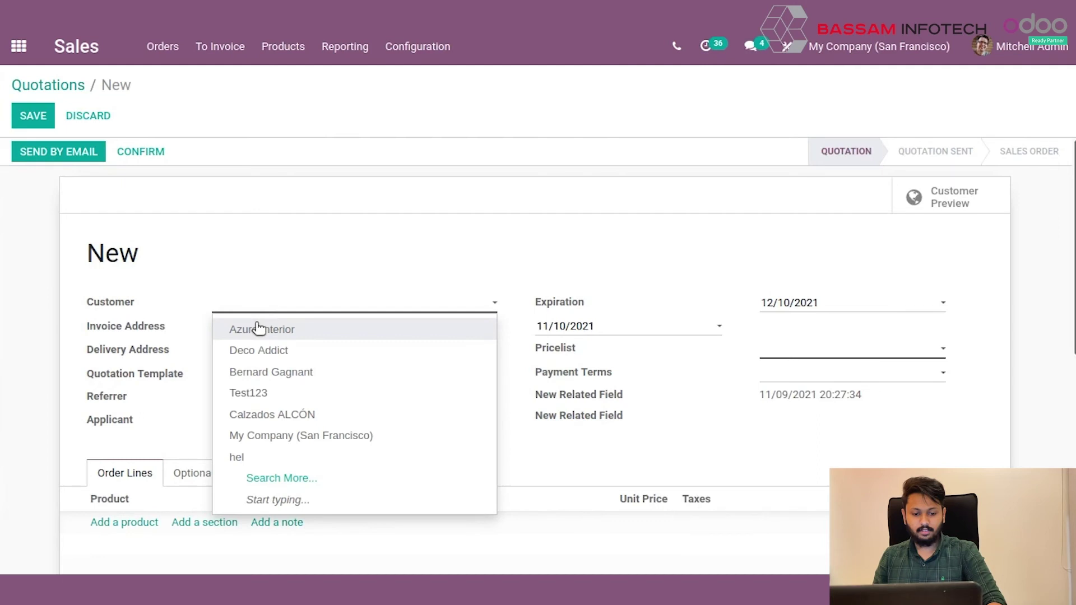
pyautogui.click(261, 328)
pyautogui.scroll(-2, 134, 478)
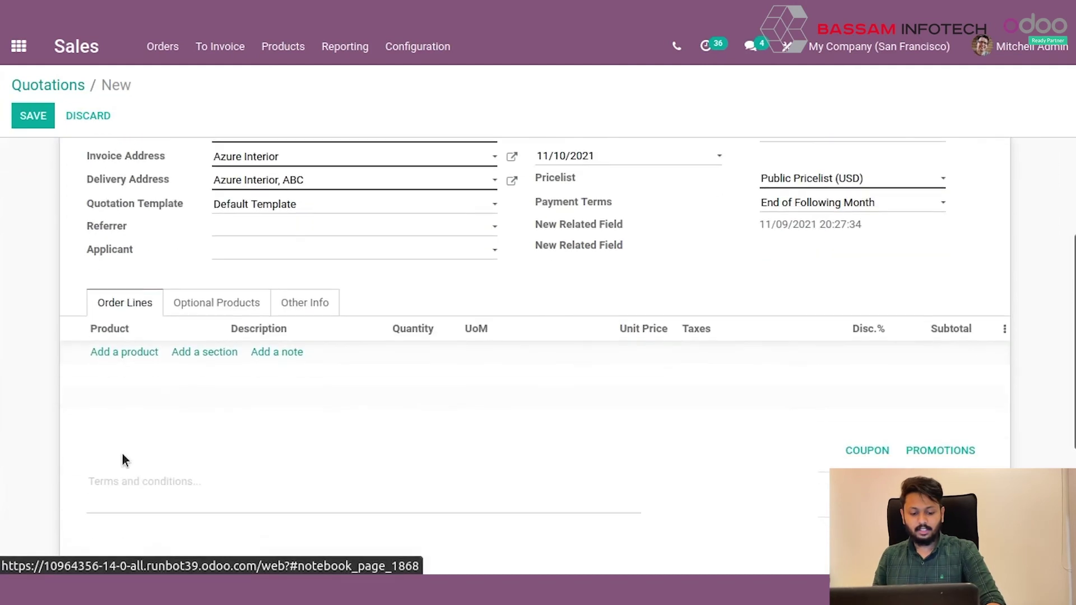
# Add 10 units of Cement to the quotation and save it.
pyautogui.click(124, 352)
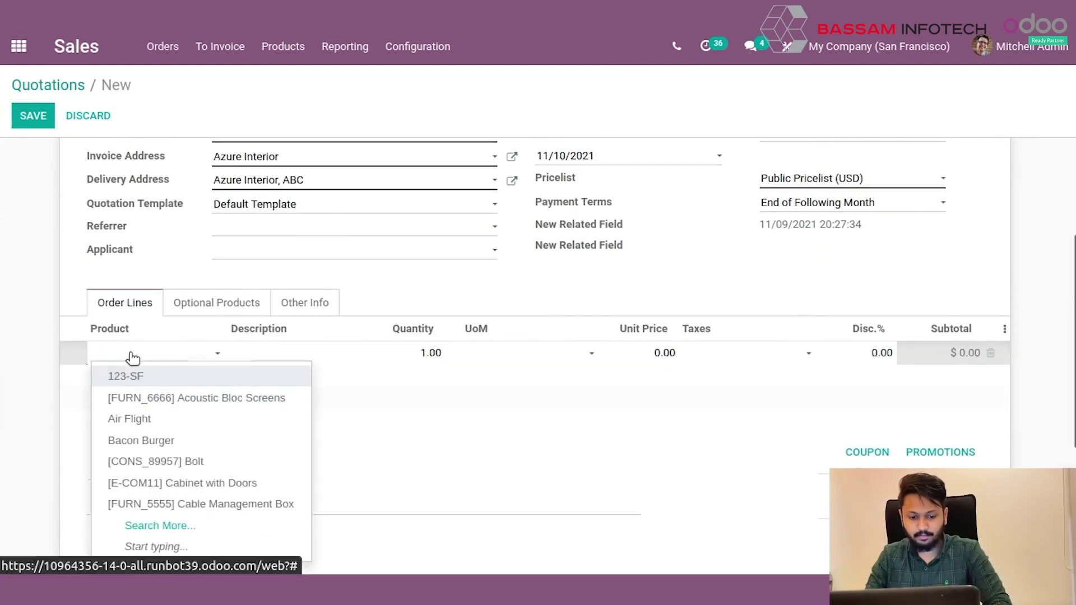
pyautogui.write('cement')
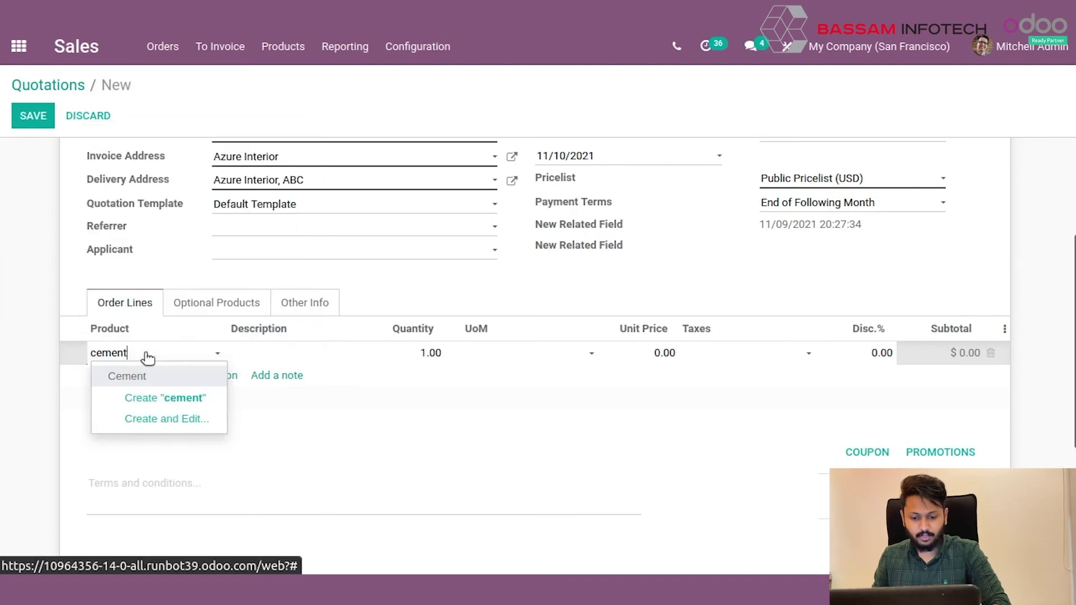
pyautogui.click(183, 377)
pyautogui.click(424, 353)
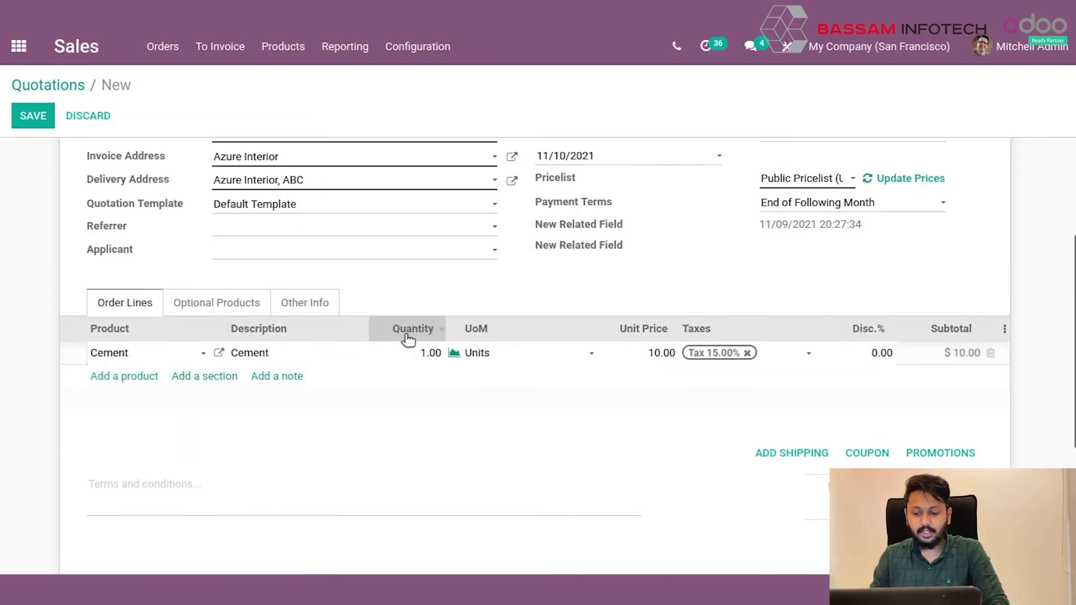
pyautogui.click(412, 352)
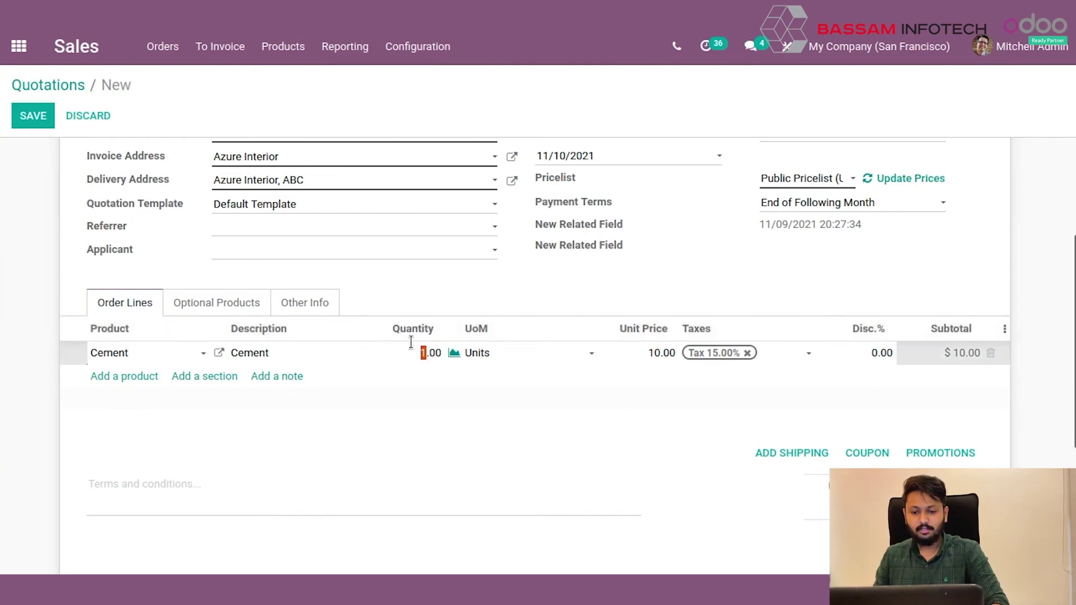
pyautogui.write('10')
pyautogui.click(469, 297)
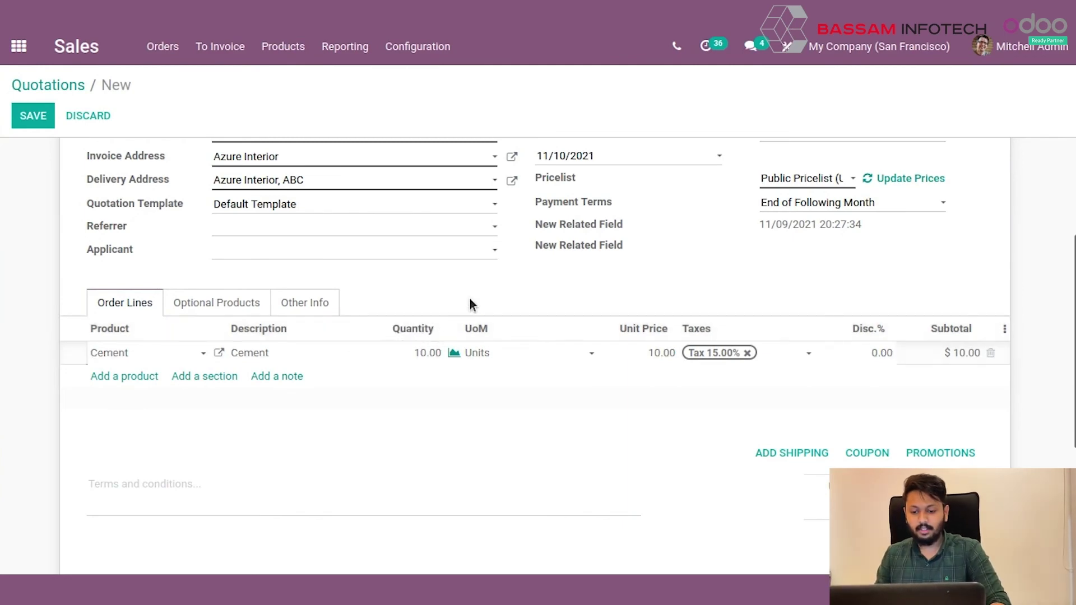
pyautogui.scroll(5, 469, 297)
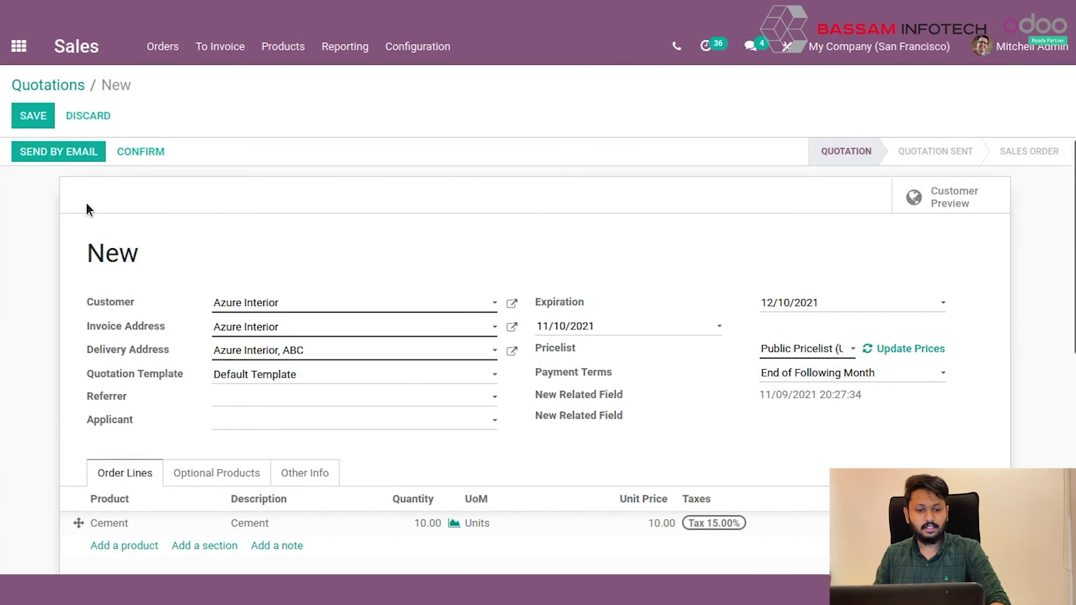
pyautogui.click(33, 114)
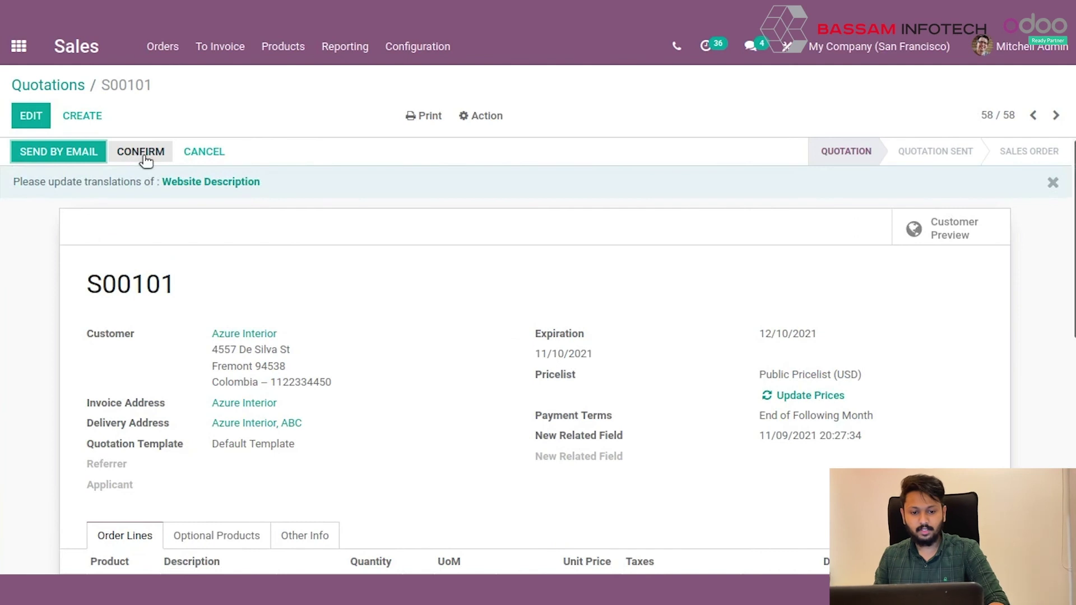
# Confirm S00101 and open manufacturing order WH/MO/00023 from its smart button.
pyautogui.click(141, 152)
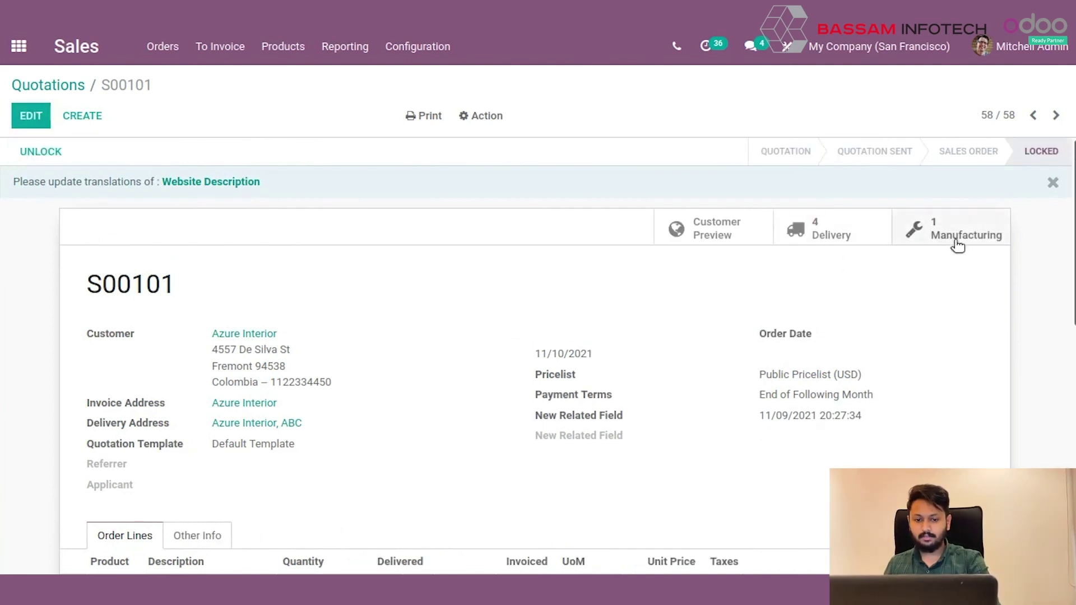
pyautogui.click(956, 223)
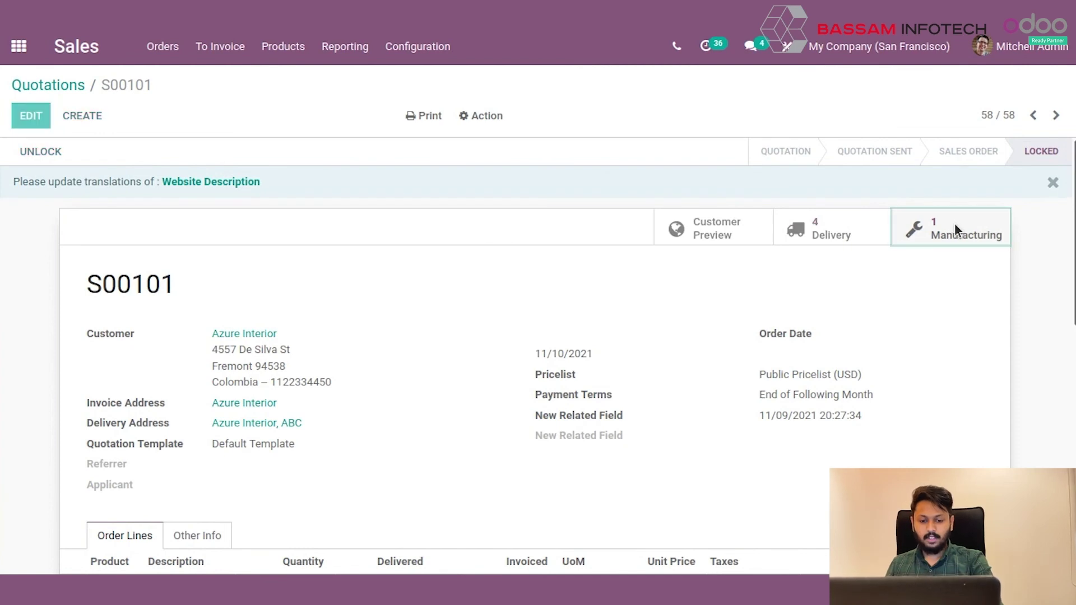